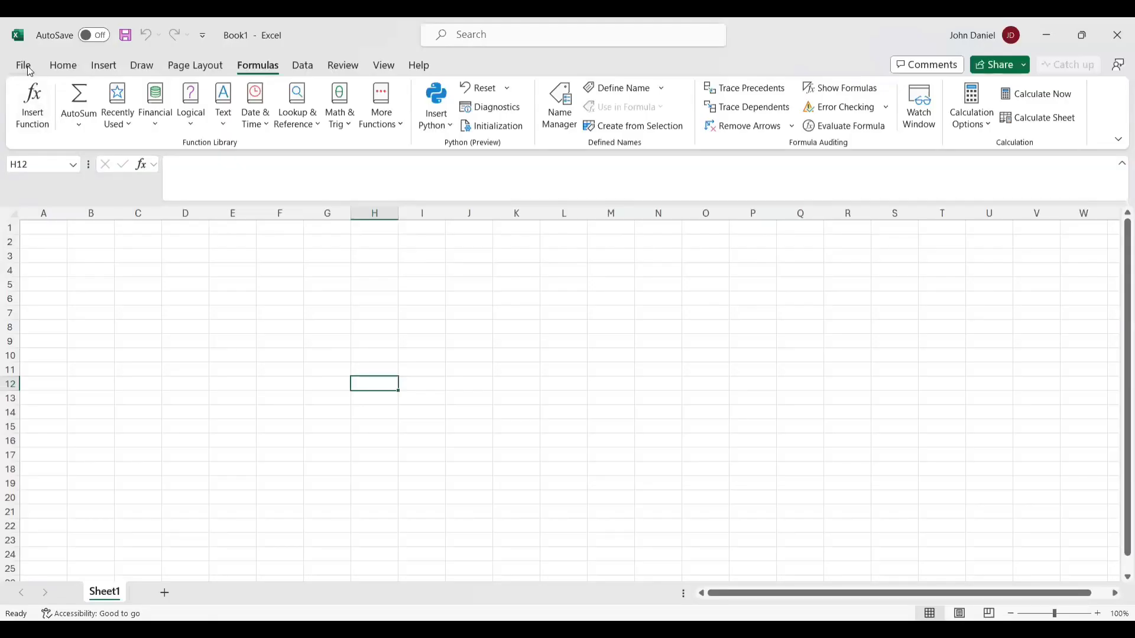
# - From File > Account, open the Microsoft 365 Insider options and start changing the channel
pyautogui.click(24, 65)
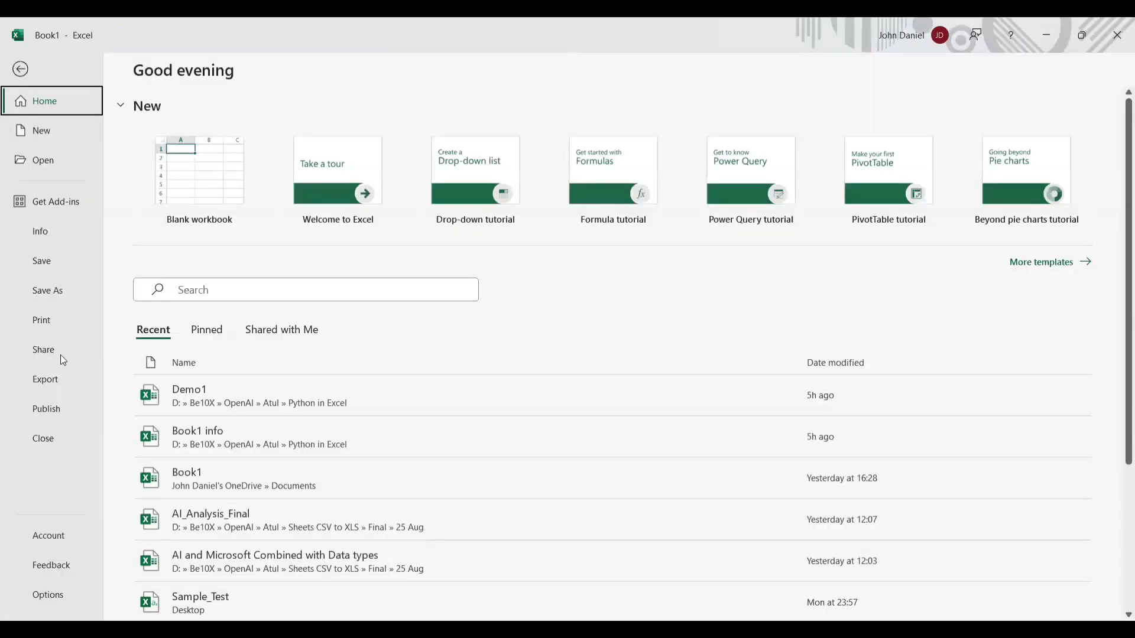
pyautogui.click(54, 541)
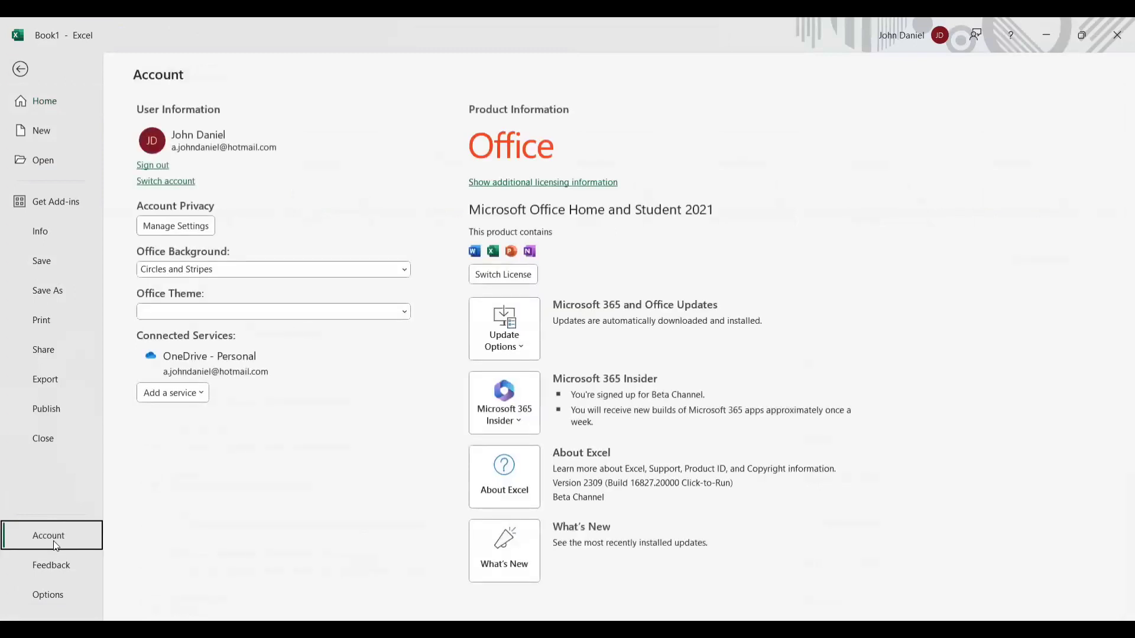
pyautogui.click(520, 419)
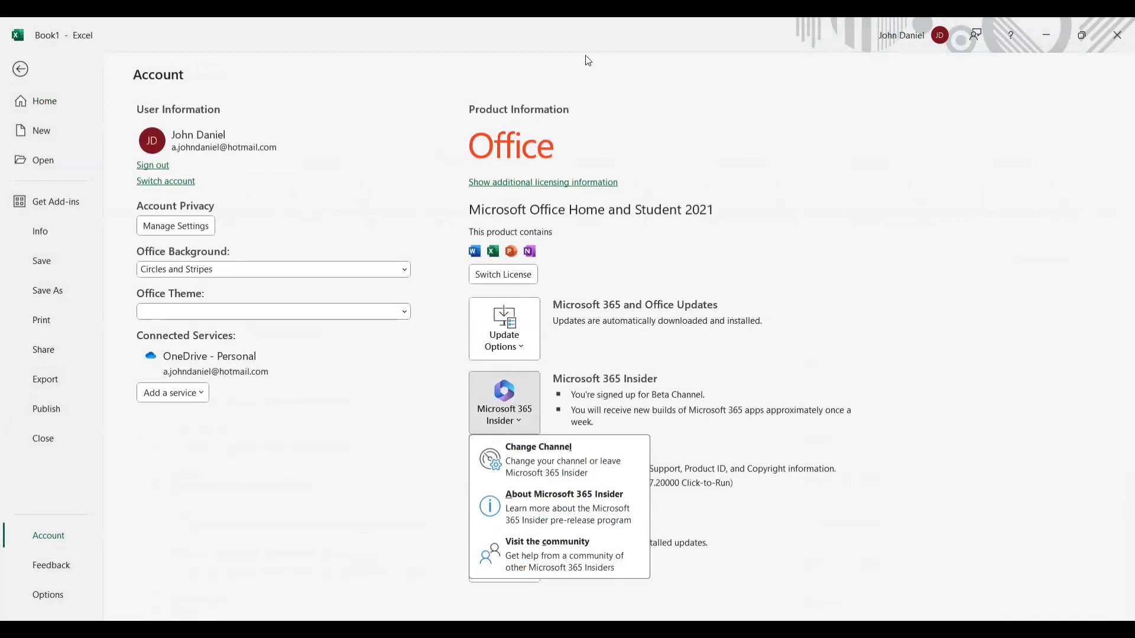
pyautogui.click(506, 427)
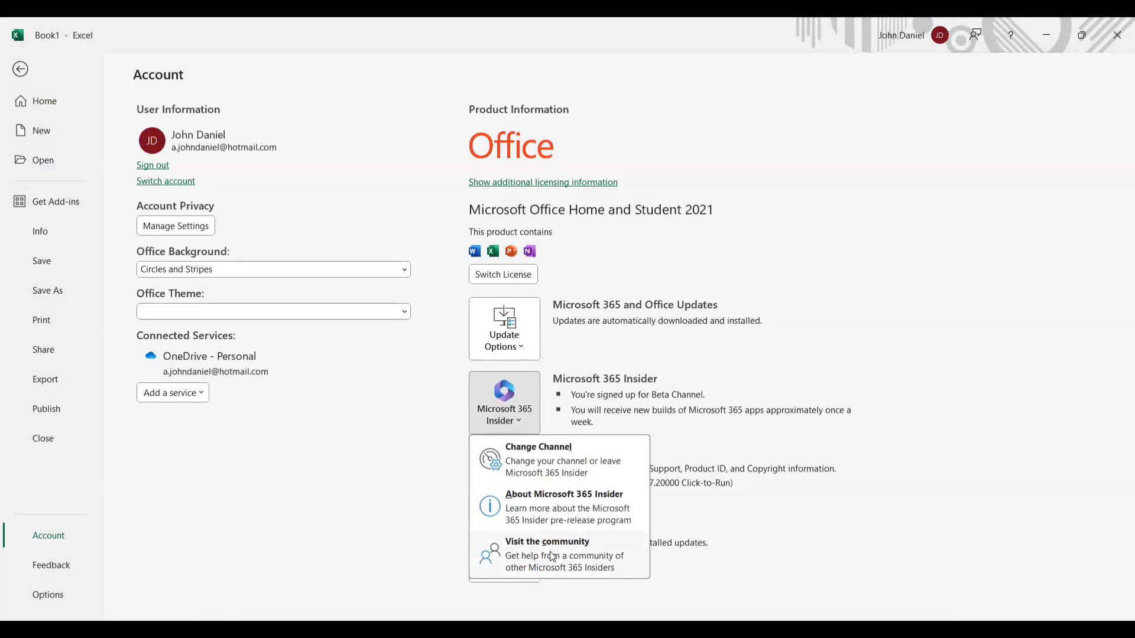
pyautogui.click(554, 459)
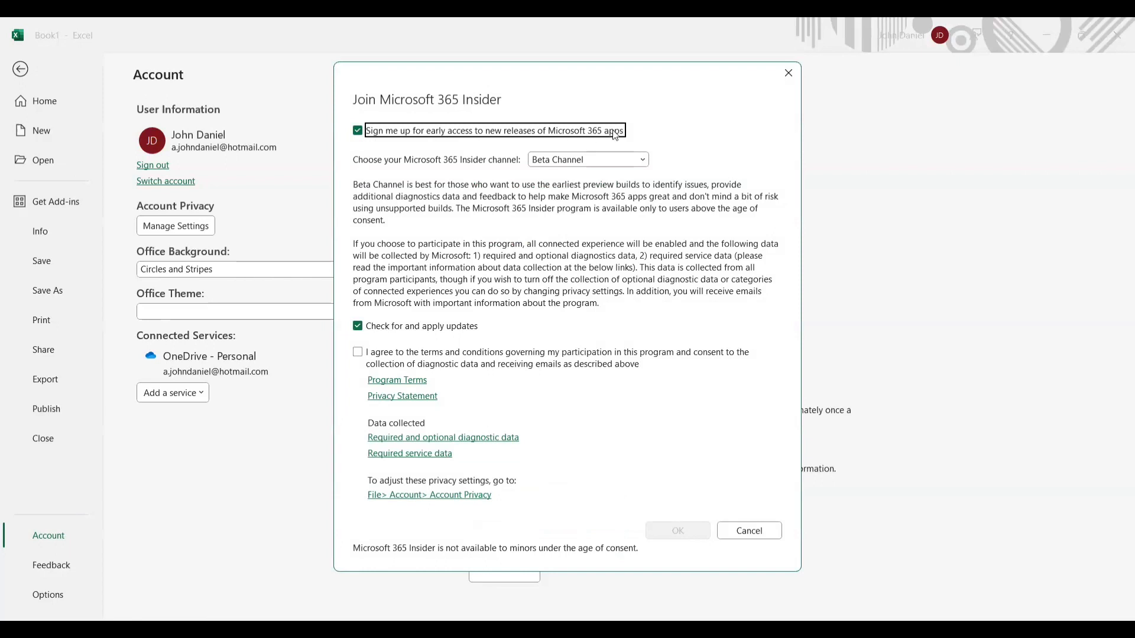
# - Keep Beta Channel in the channel list, cancel the join dialog, and return to Book1
pyautogui.click(642, 161)
pyautogui.click(642, 161)
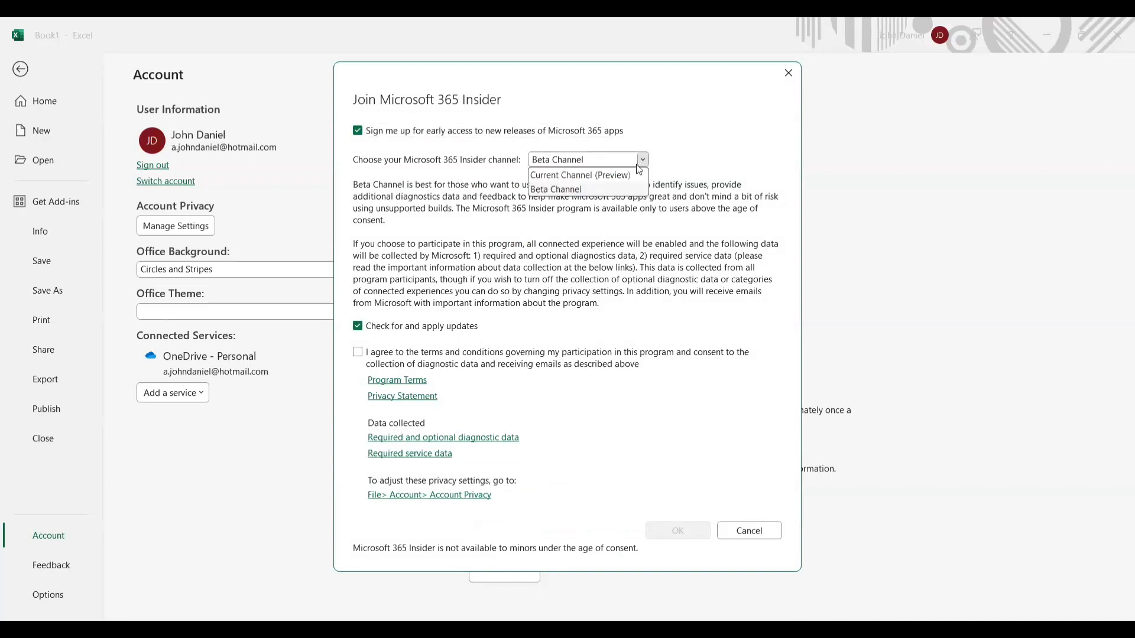
pyautogui.click(576, 190)
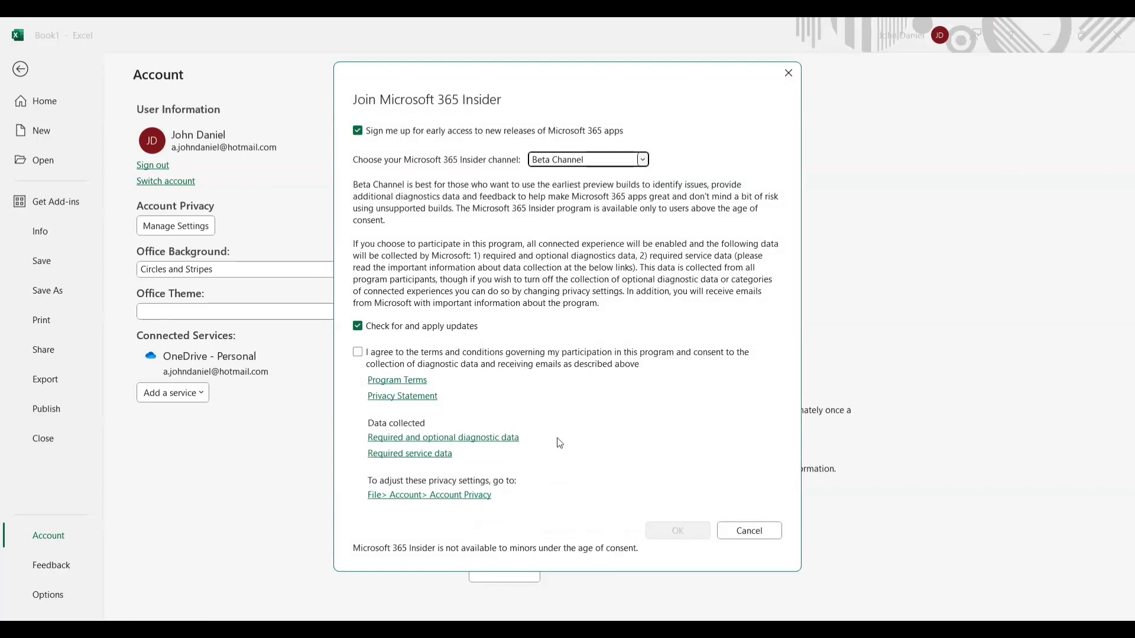
pyautogui.click(768, 531)
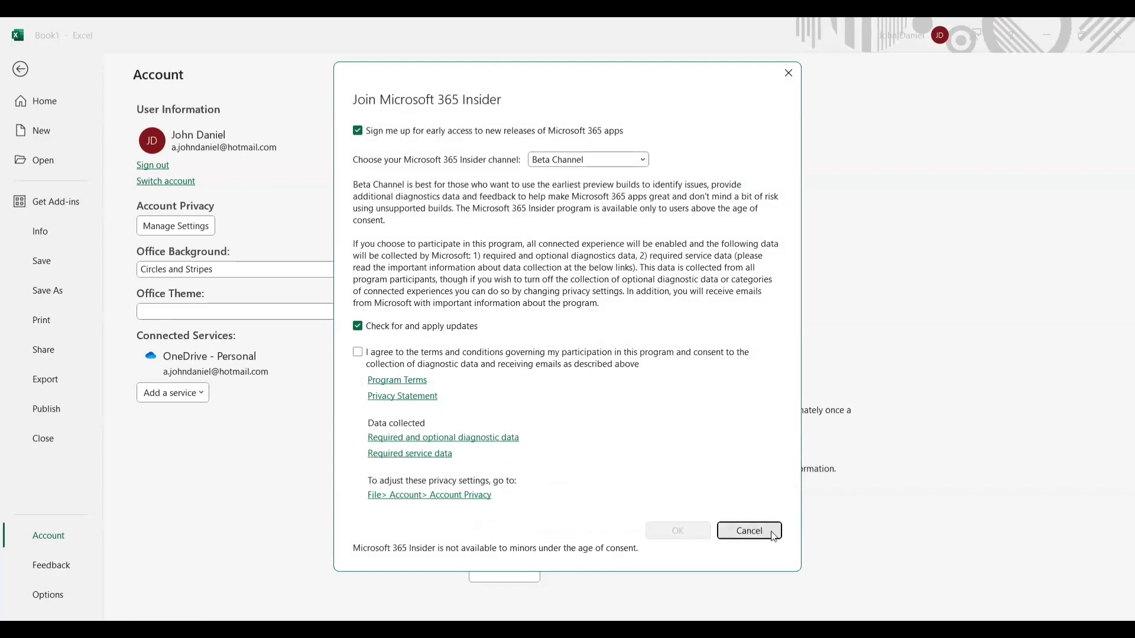
pyautogui.click(22, 72)
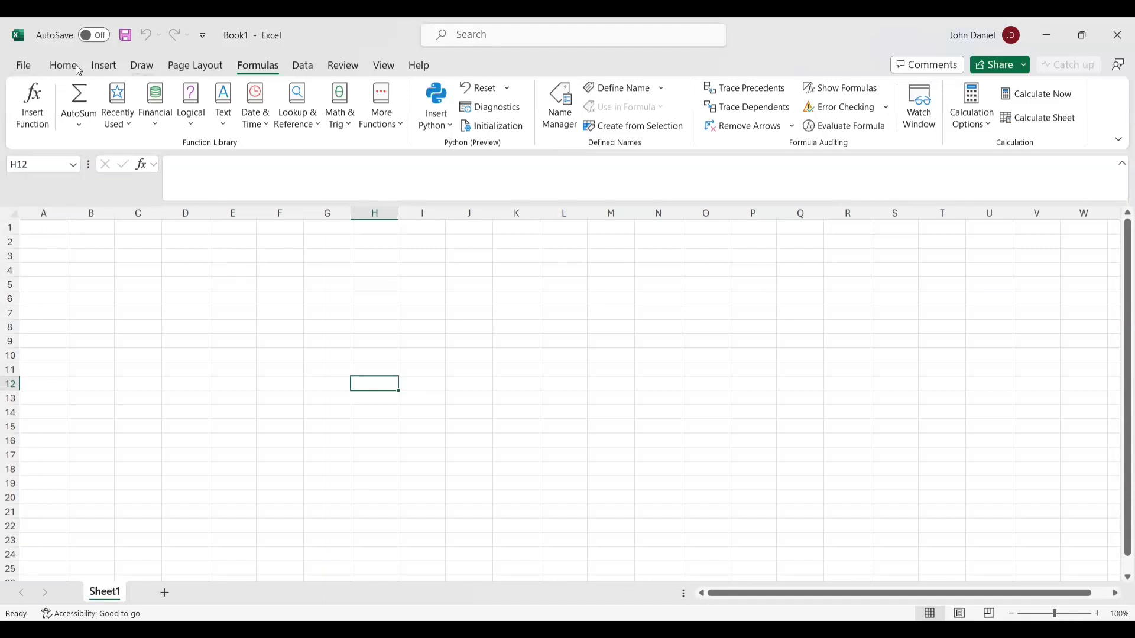
# - On the Formulas ribbon, start a Python in Excel formula in cell H3
pyautogui.click(63, 65)
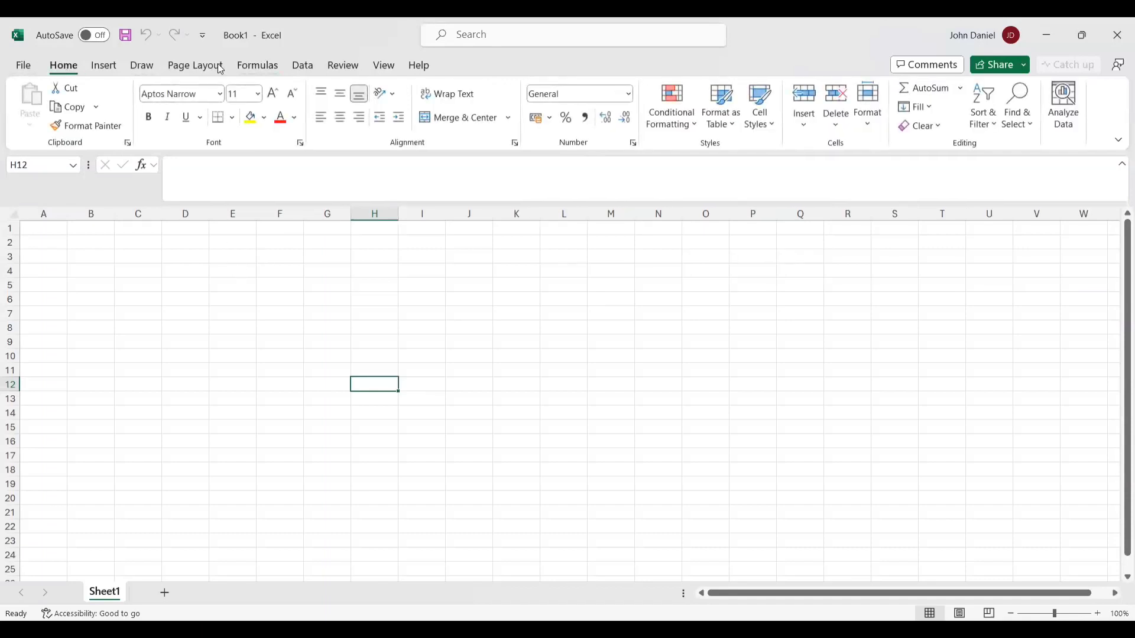
pyautogui.scroll(-4, 220, 69)
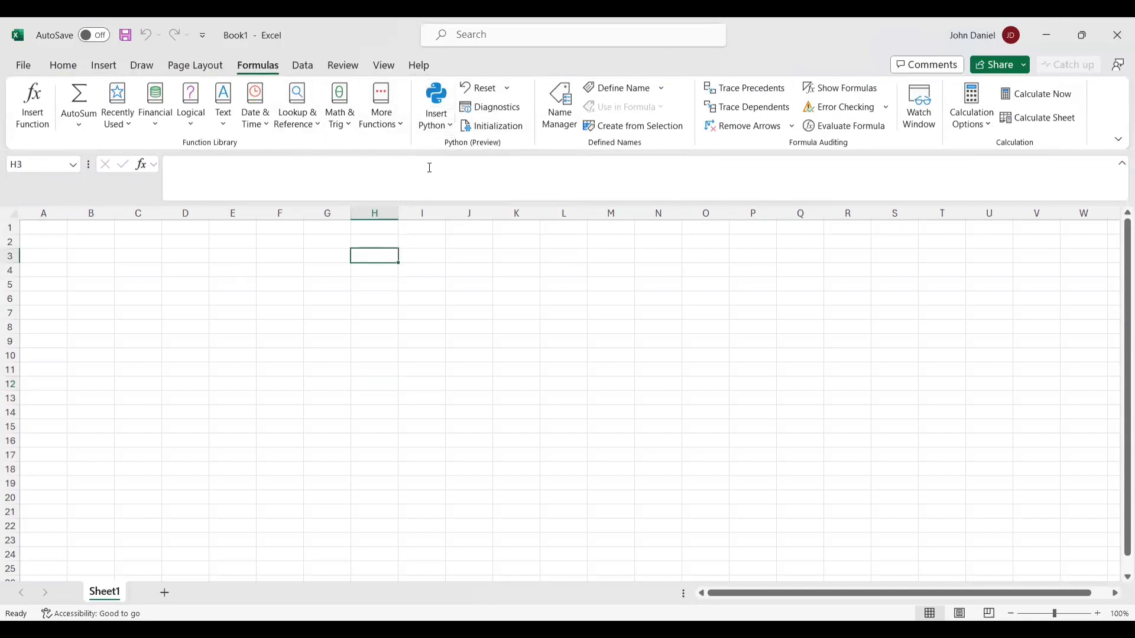
pyautogui.click(445, 131)
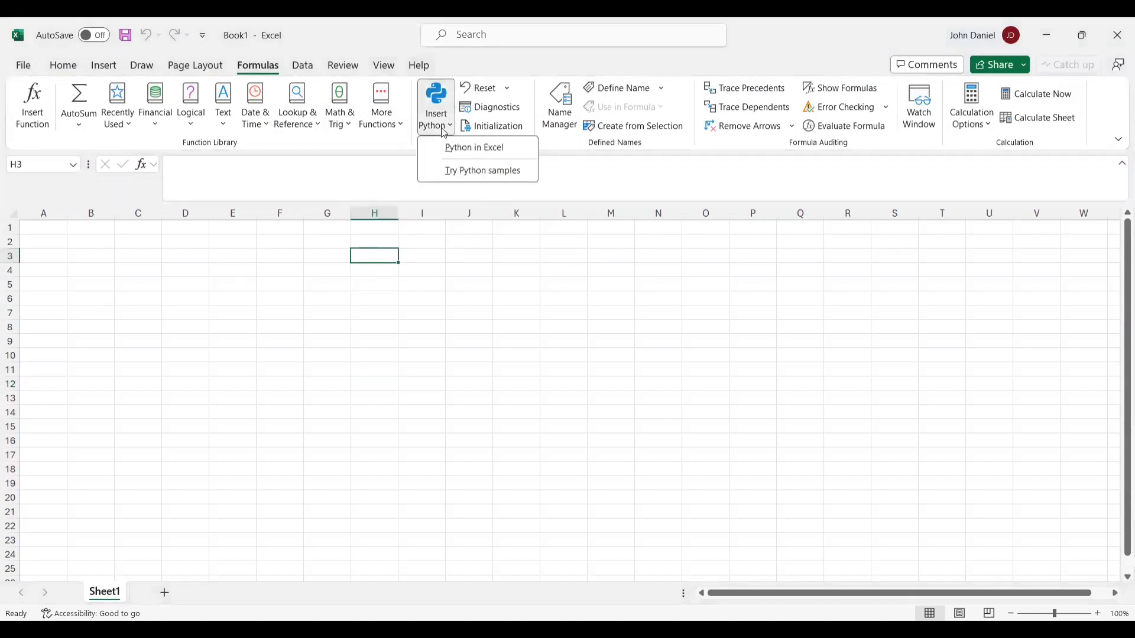
pyautogui.click(470, 149)
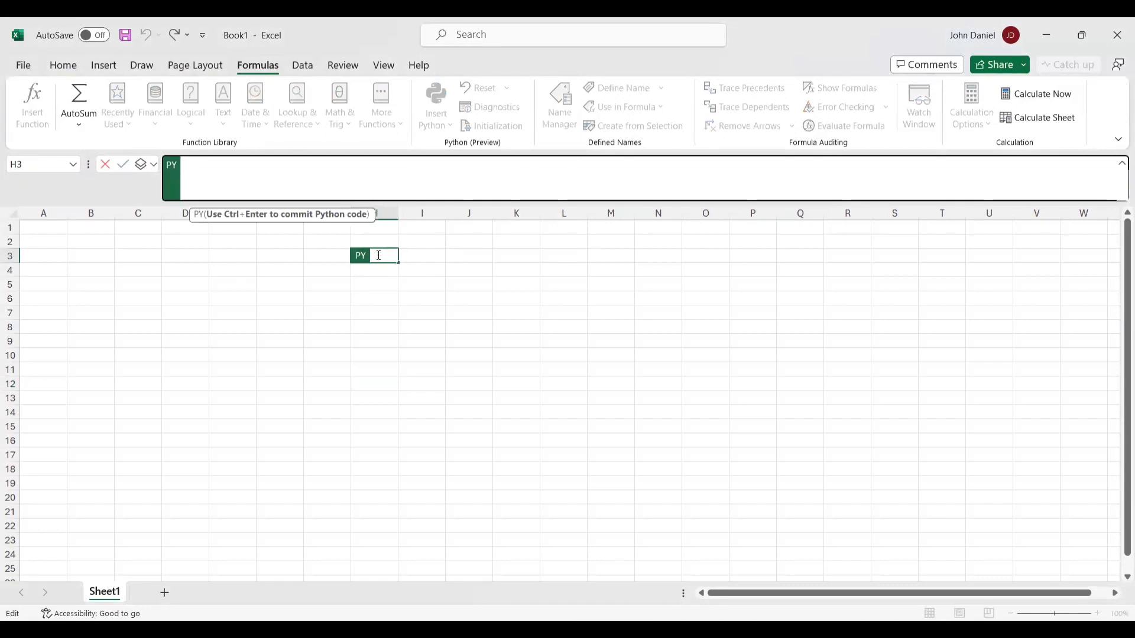
# - Reference G8 in the trial Python formula, then discard it with Esc
pyautogui.write('jhjkh')
pyautogui.press('BackSpace')
pyautogui.press('BackSpace')
pyautogui.press('BackSpace')
pyautogui.press('BackSpace')
pyautogui.press('BackSpace')
pyautogui.click(326, 325)
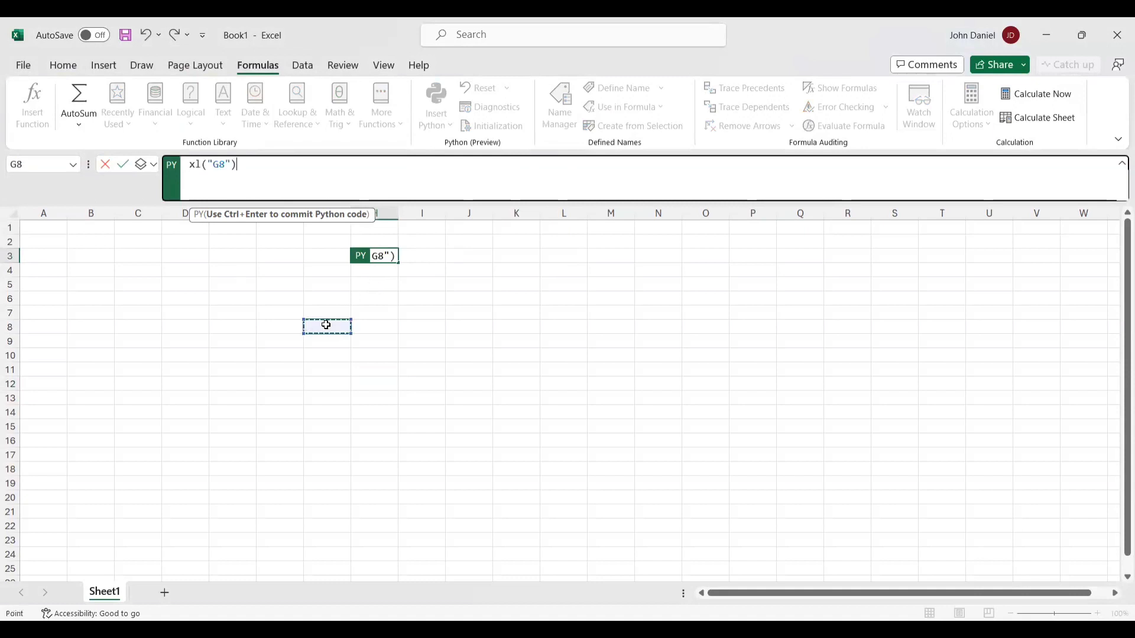
pyautogui.press('Escape')
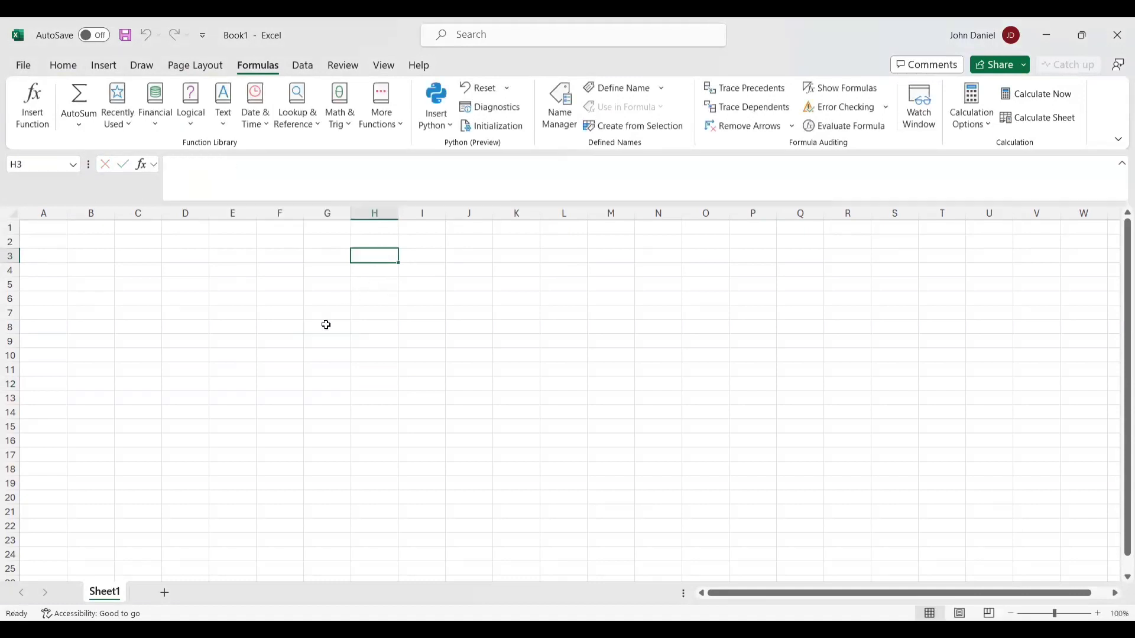
pyautogui.click(432, 126)
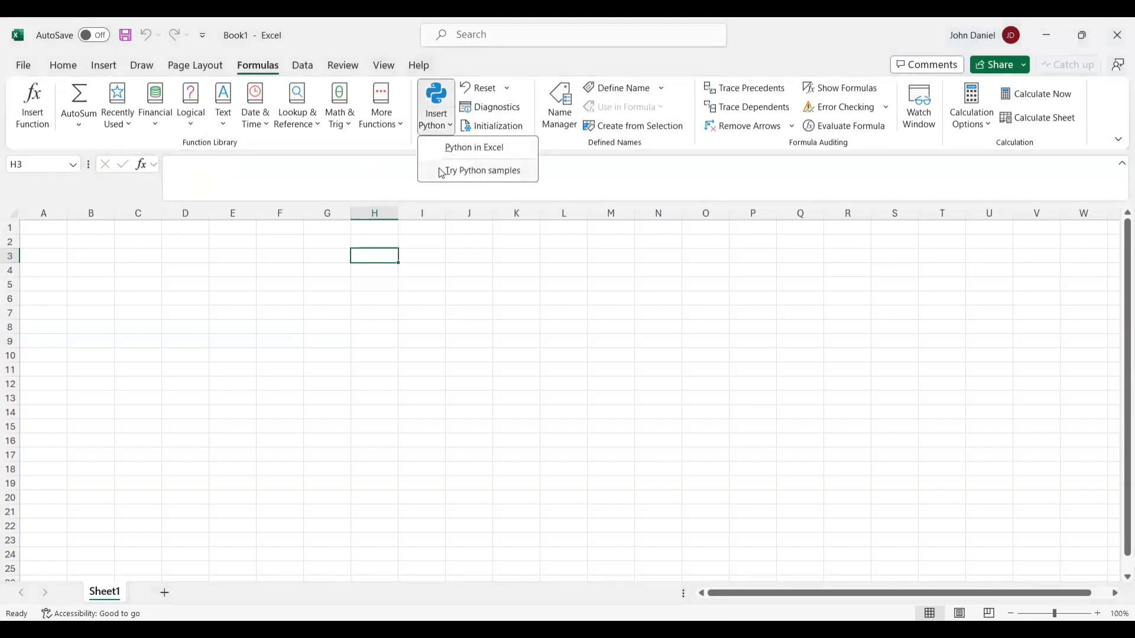
# - Browse the Try Python samples gallery, close the pane, and return to the blog post
pyautogui.click(444, 170)
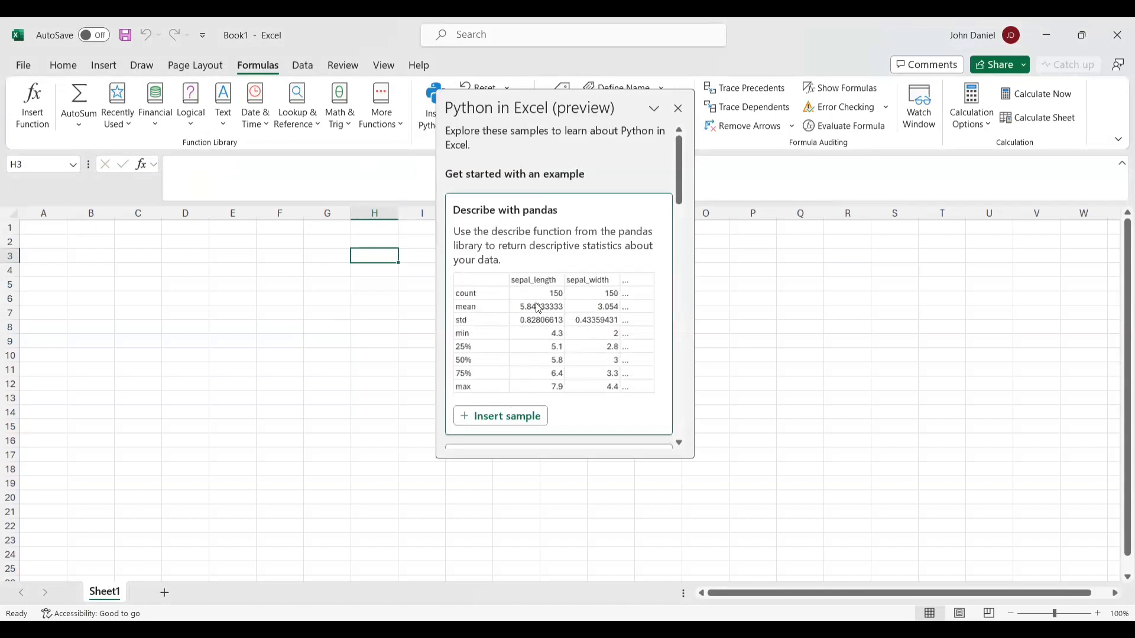
pyautogui.scroll(-1, 539, 309)
pyautogui.scroll(-2, 538, 309)
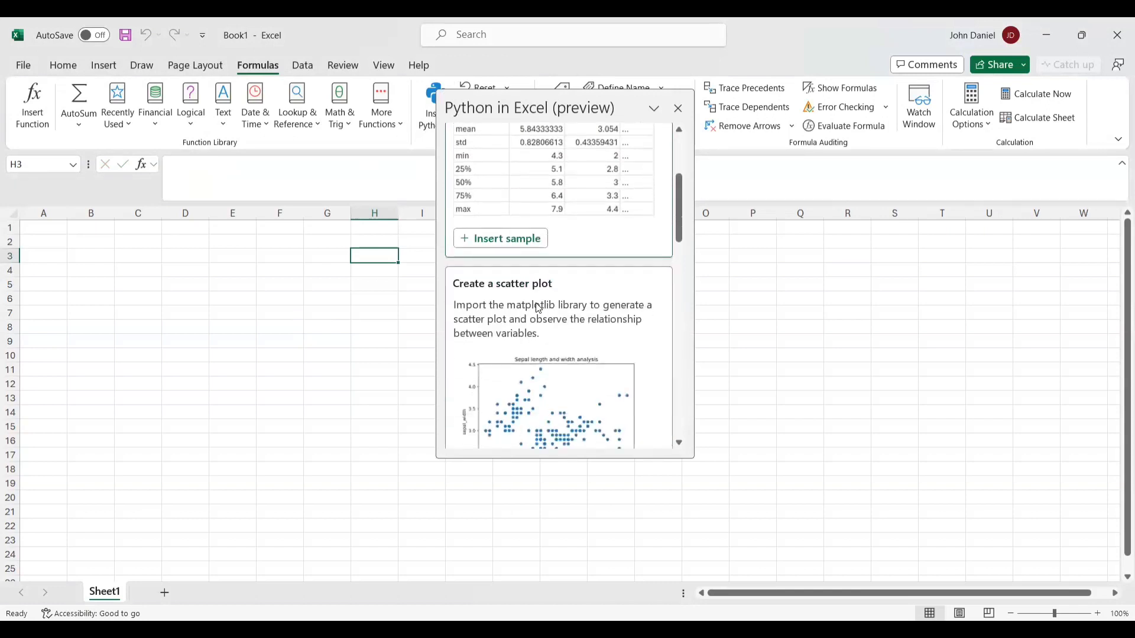
pyautogui.scroll(-1, 538, 308)
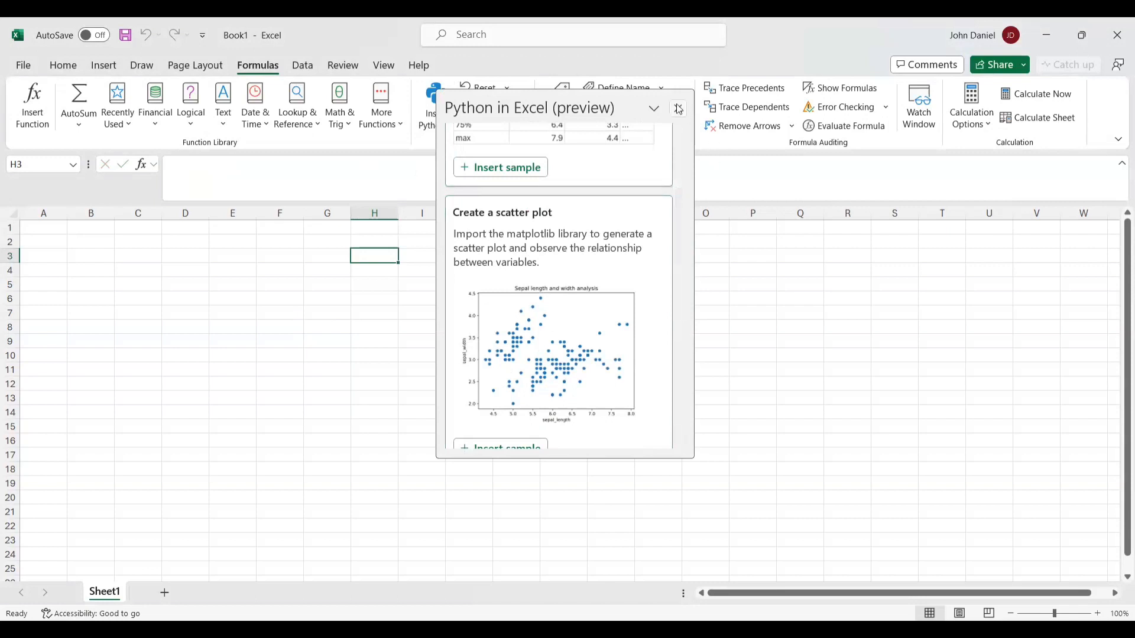
pyautogui.click(639, 559)
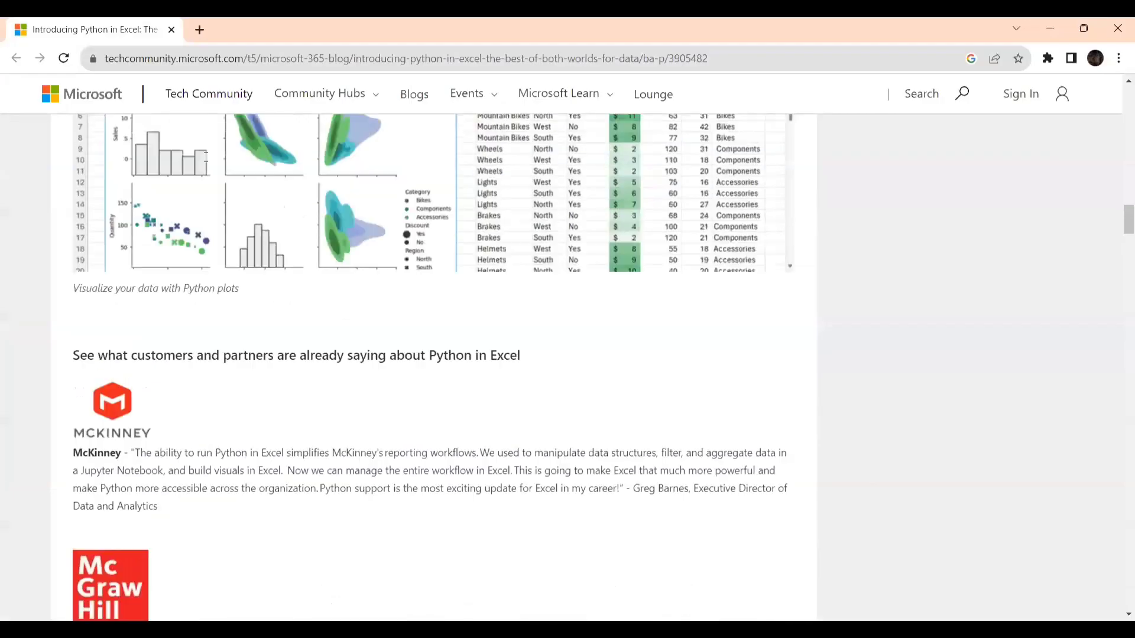
pyautogui.scroll(10, 190, 107)
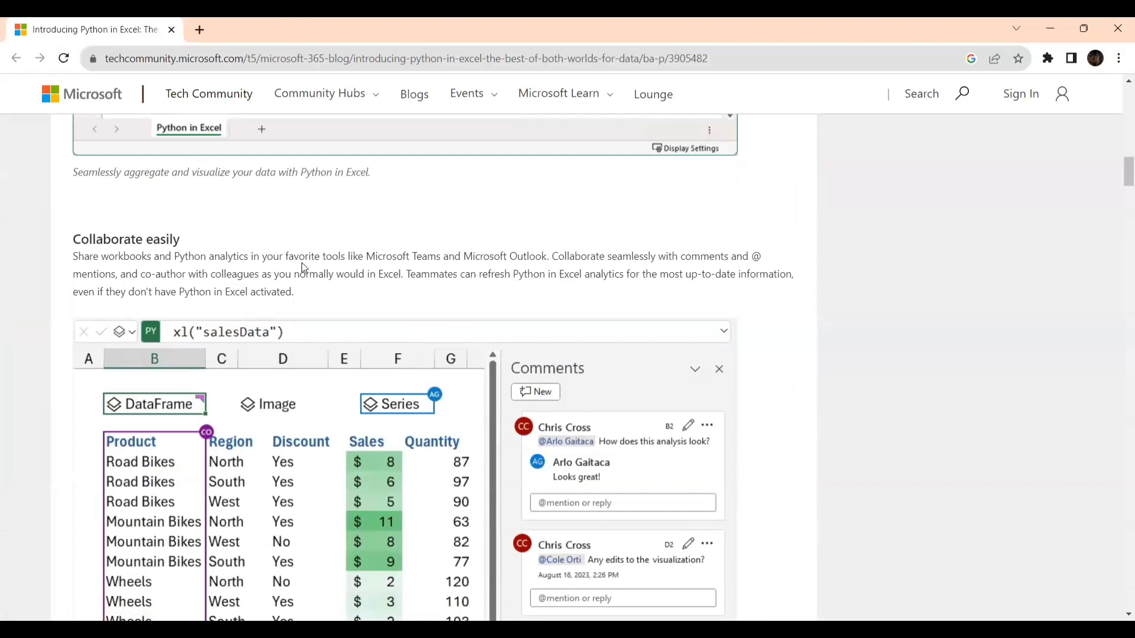
# - Highlight the Python in Excel article title and scroll into the post
pyautogui.scroll(15, 303, 267)
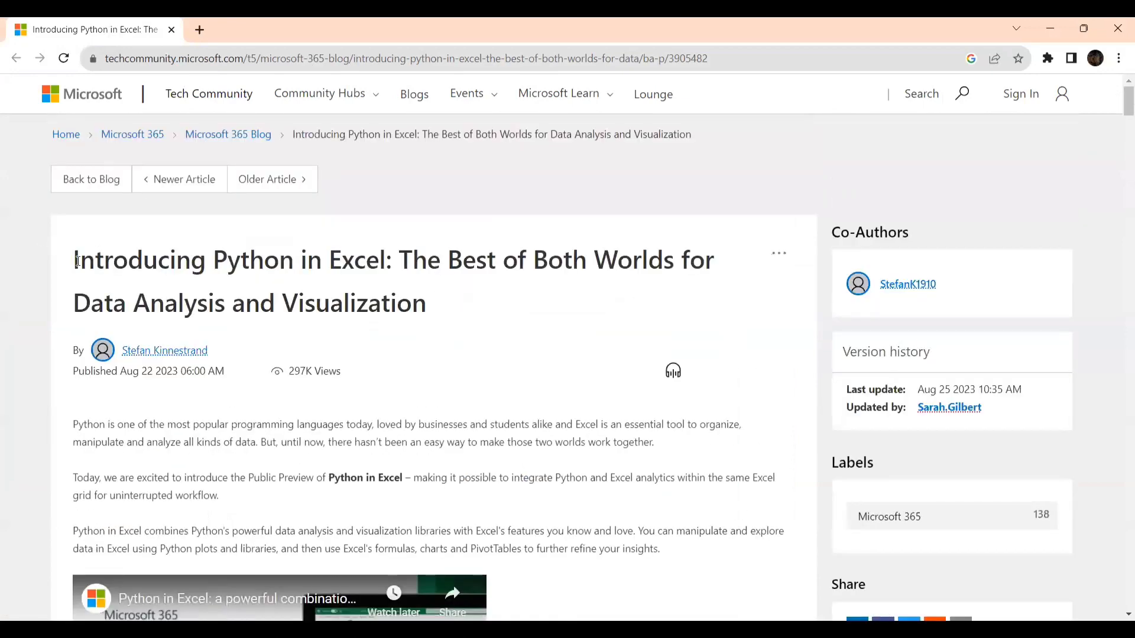
pyautogui.moveTo(77, 261); pyautogui.dragTo(414, 305)
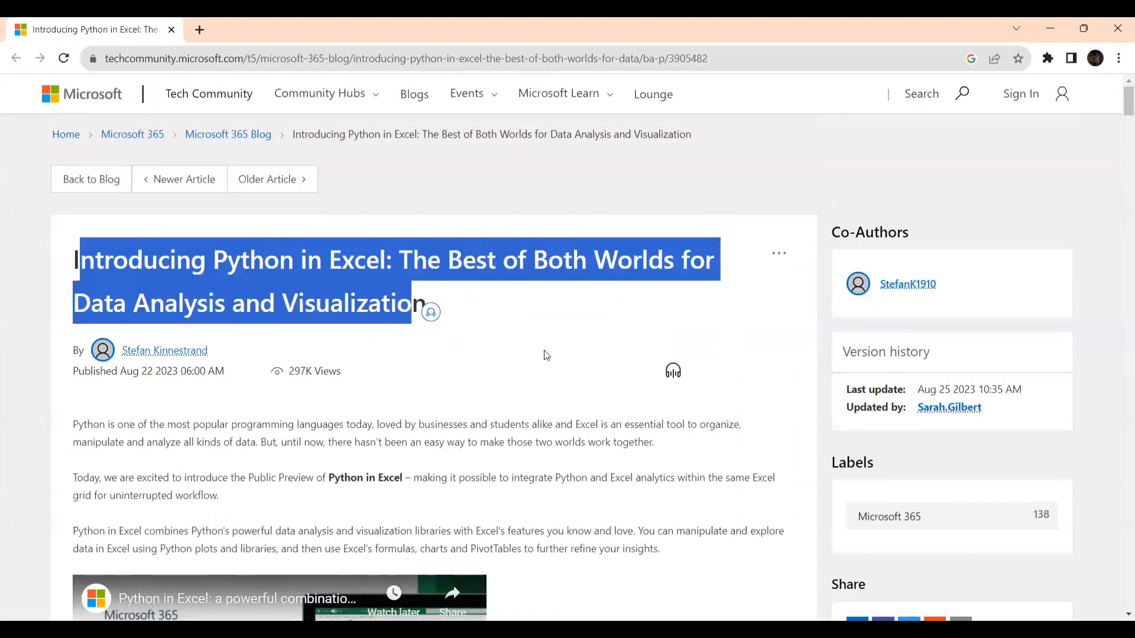
pyautogui.scroll(-6, 547, 355)
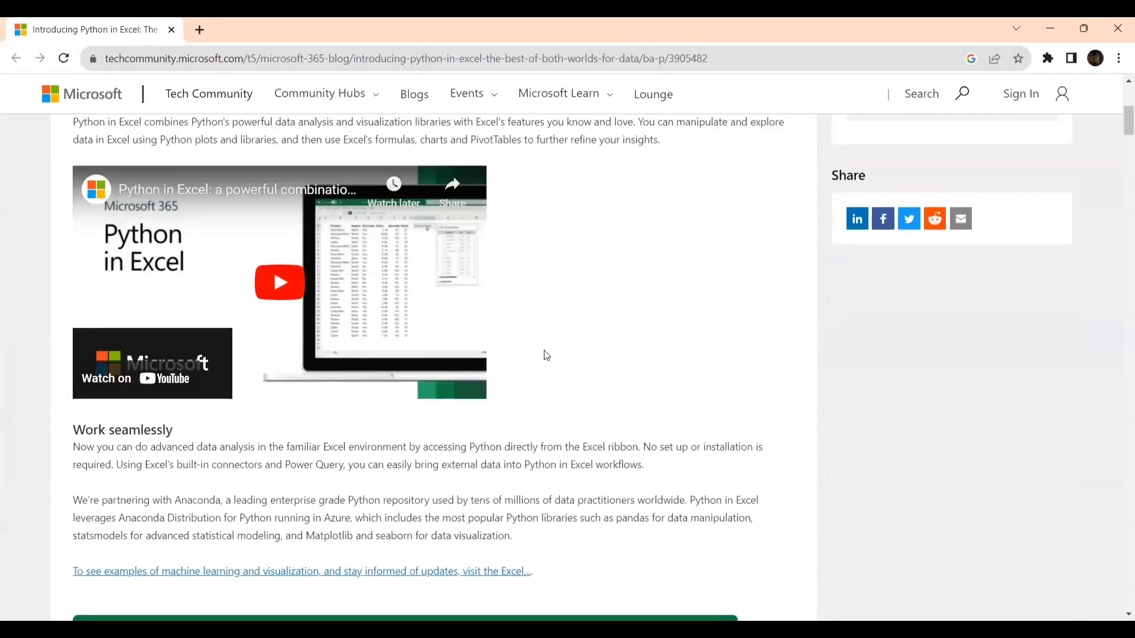
pyautogui.scroll(-4, 544, 351)
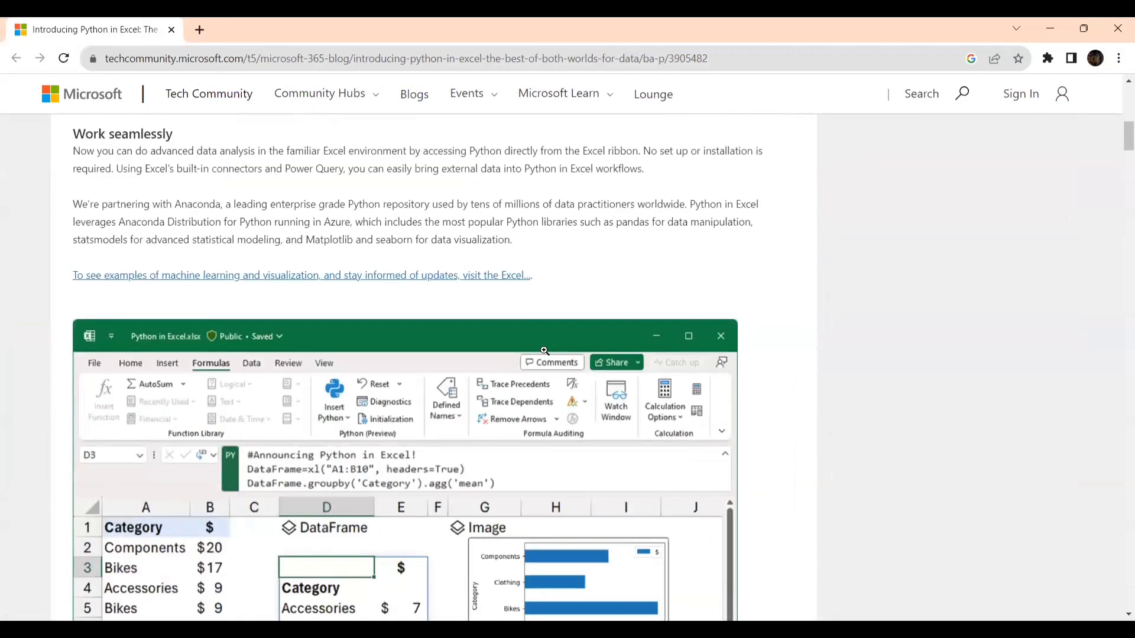
pyautogui.scroll(-6, 544, 351)
pyautogui.scroll(3, 538, 366)
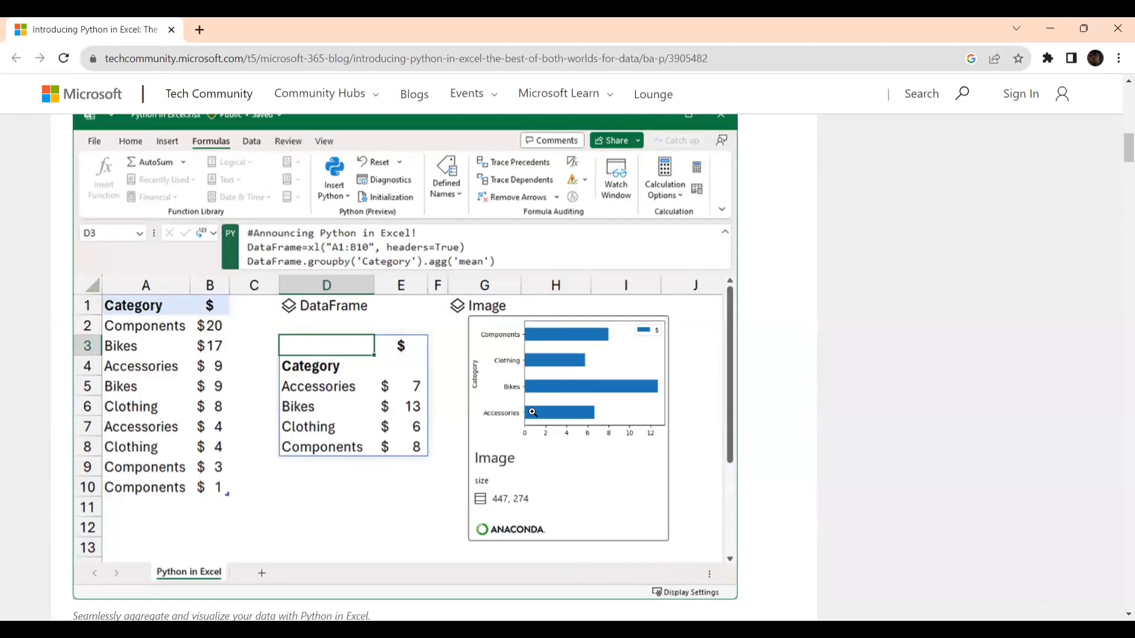
# - Scroll to the 'Get started with Python in Excel' section and highlight its heading
pyautogui.scroll(-6, 532, 412)
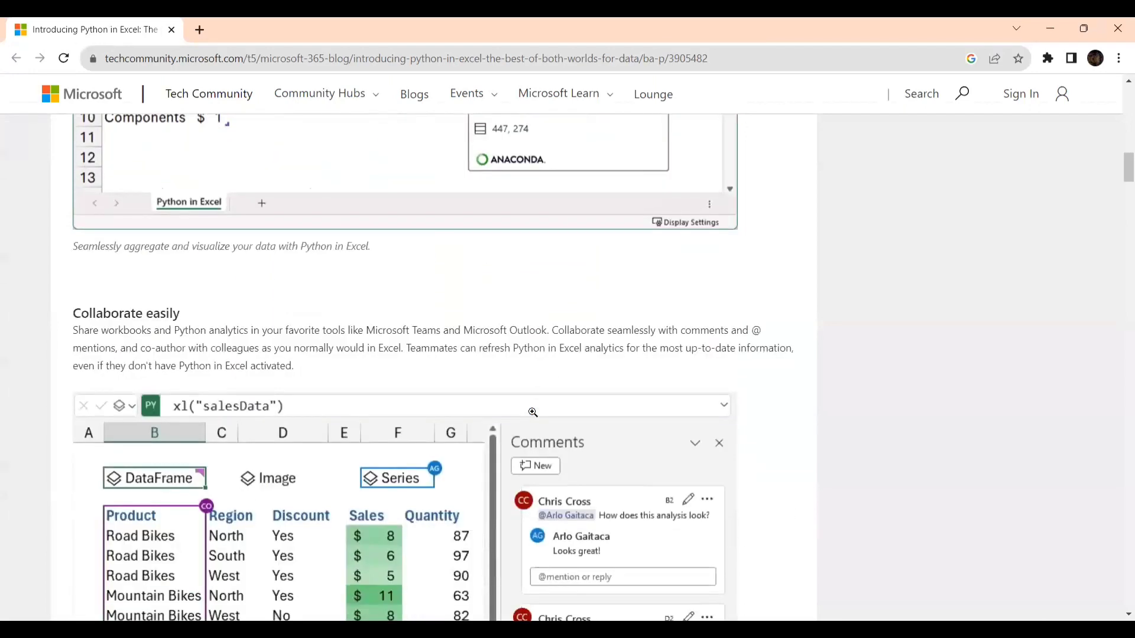
pyautogui.scroll(-9, 532, 412)
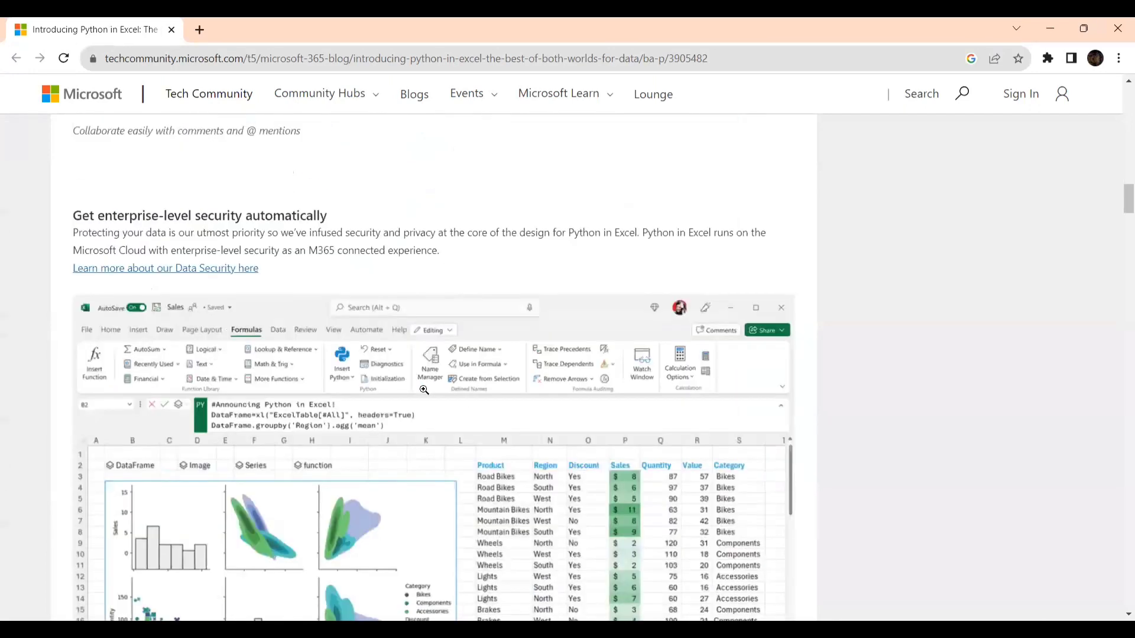
pyautogui.scroll(-4, 396, 319)
pyautogui.scroll(-5, 382, 333)
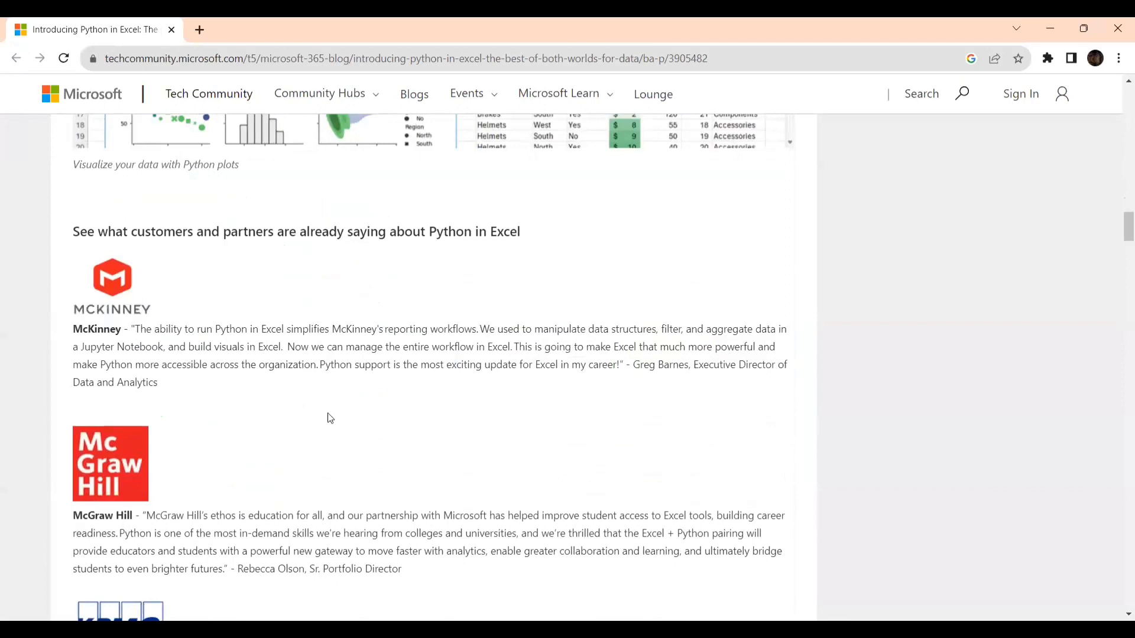
pyautogui.scroll(-4, 329, 418)
pyautogui.scroll(-6, 330, 417)
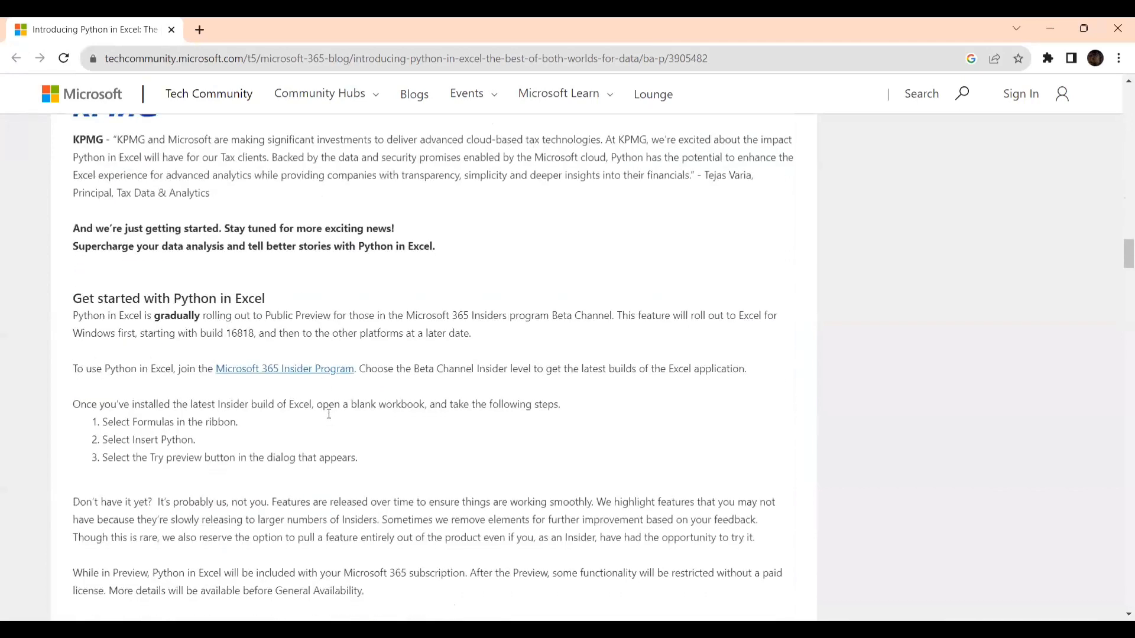
pyautogui.scroll(1, 324, 414)
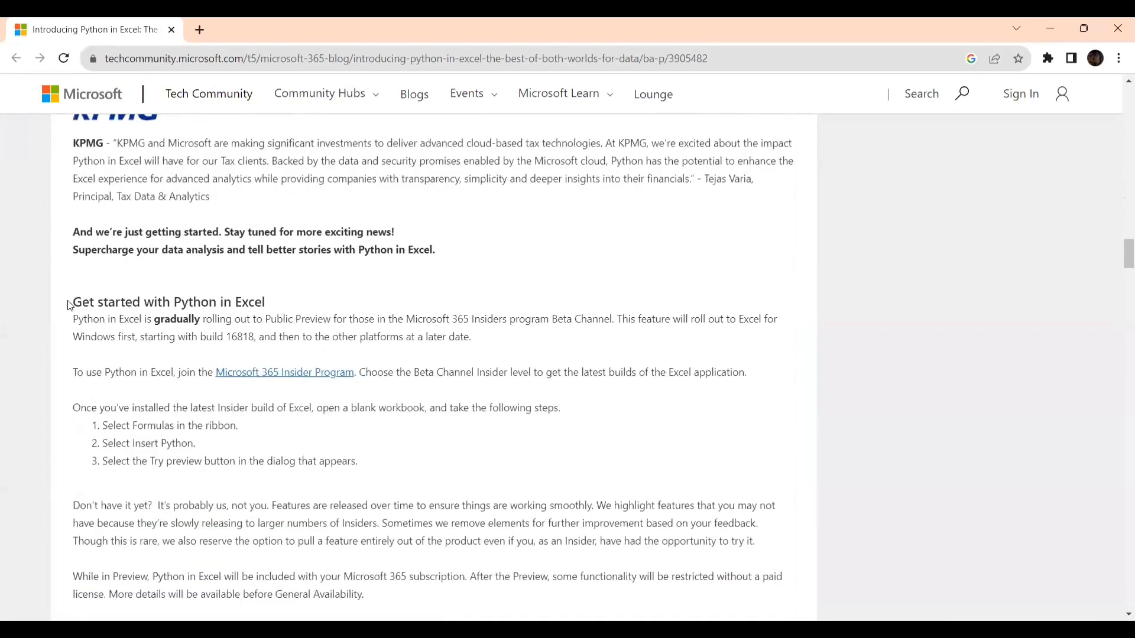
pyautogui.moveTo(70, 302); pyautogui.dragTo(305, 302)
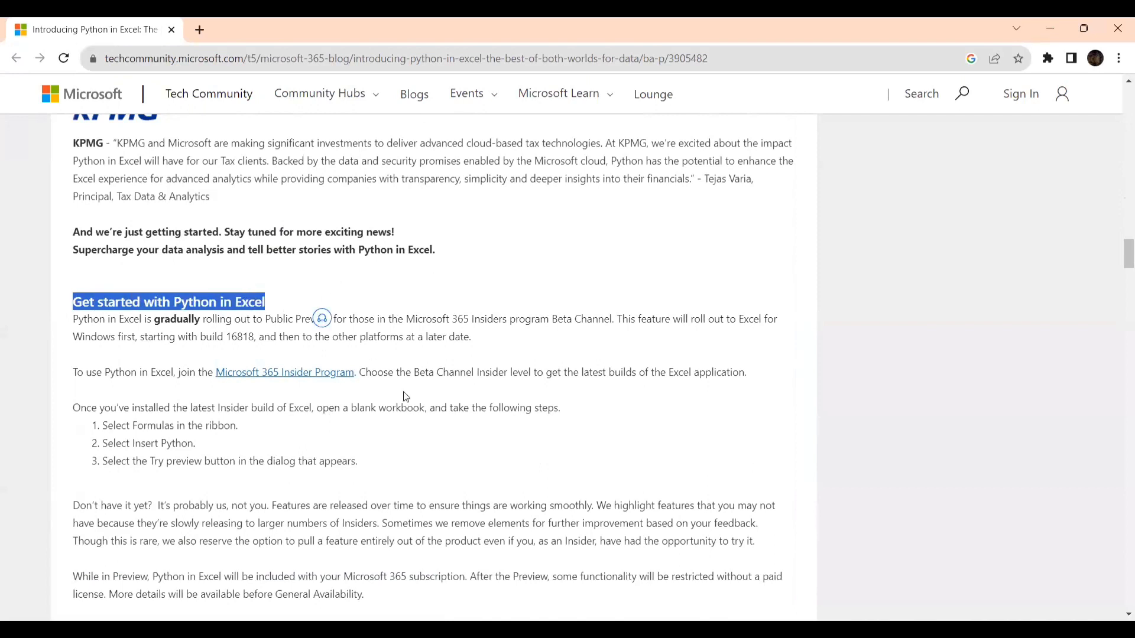
pyautogui.scroll(-1, 482, 453)
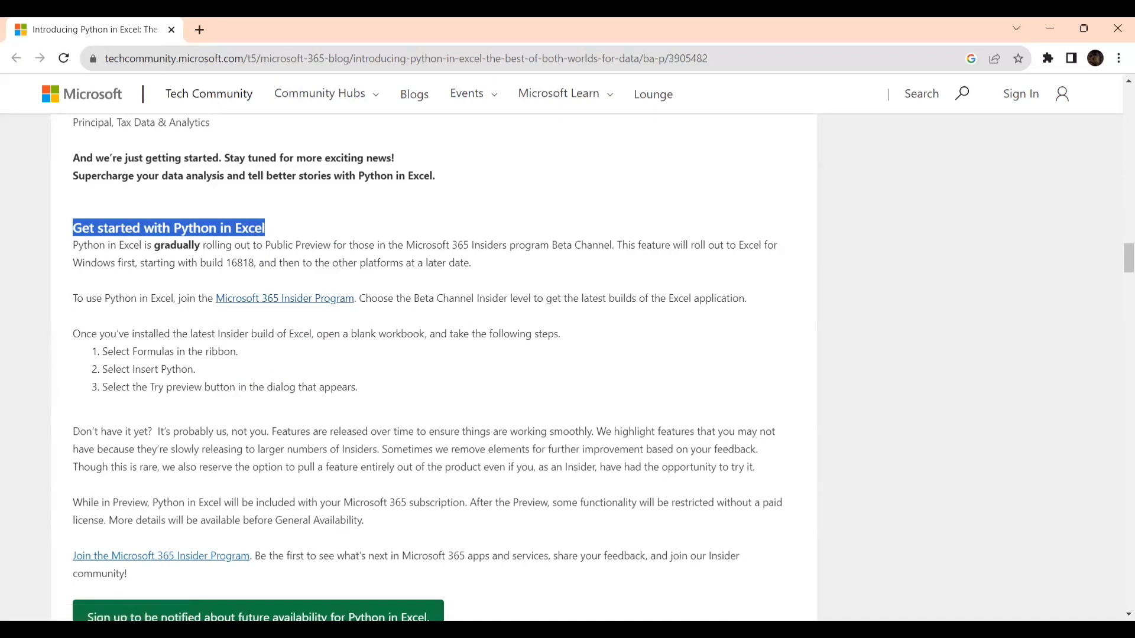
pyautogui.hotkey('alt', 'Tab')
# - Reopen the Insider Change Channel dialog via File > Account, cancel it unchanged, then return to the blog
pyautogui.click(23, 64)
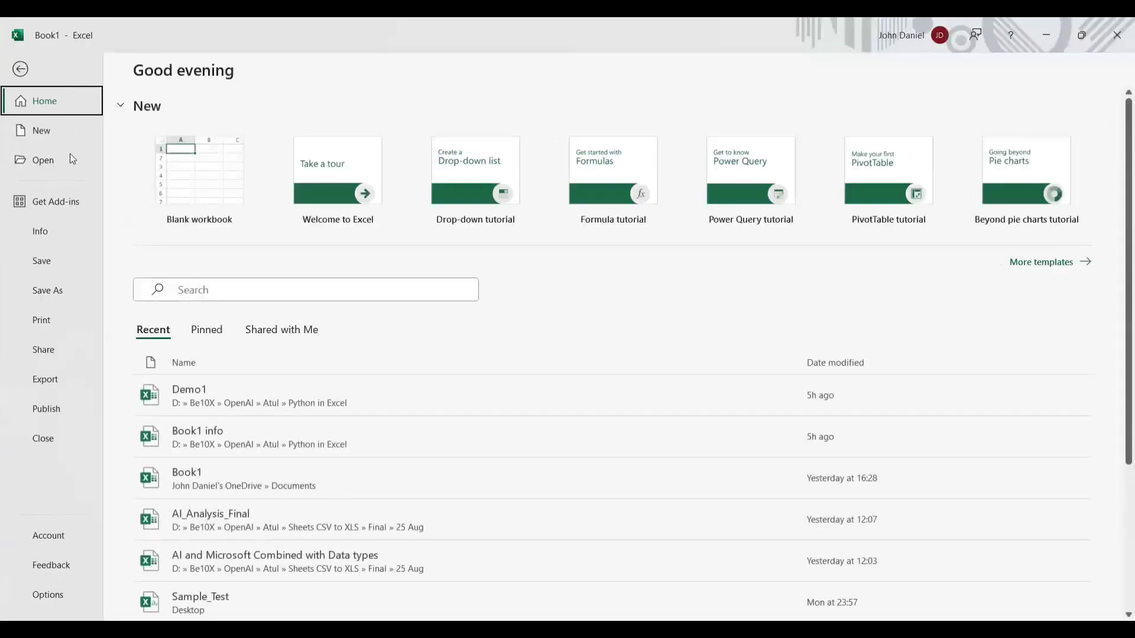
pyautogui.click(39, 536)
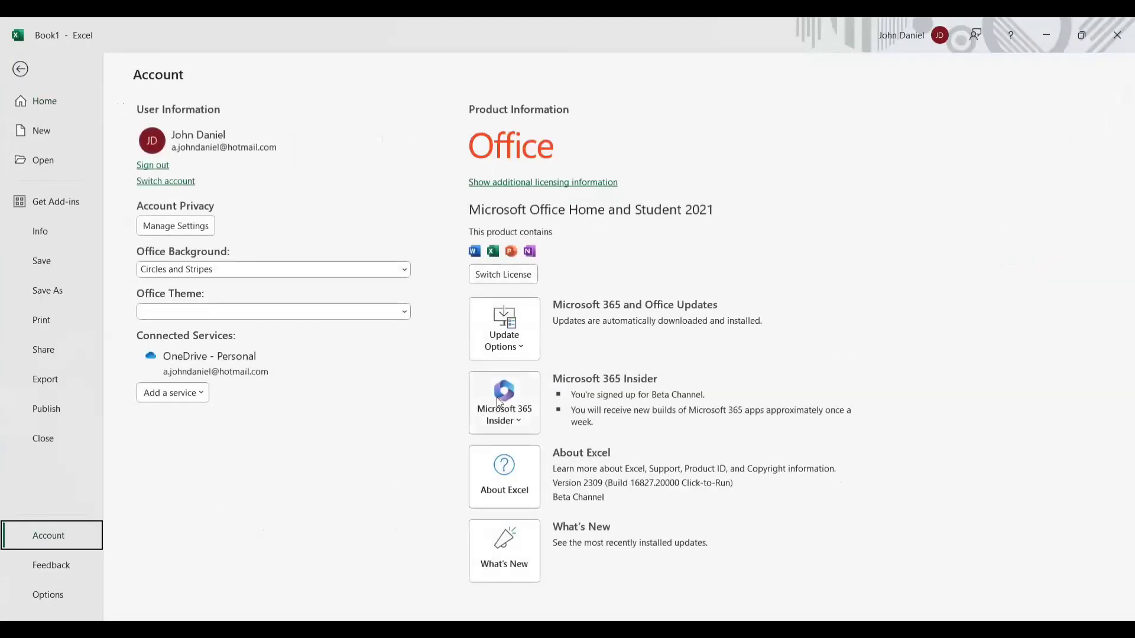
pyautogui.click(504, 421)
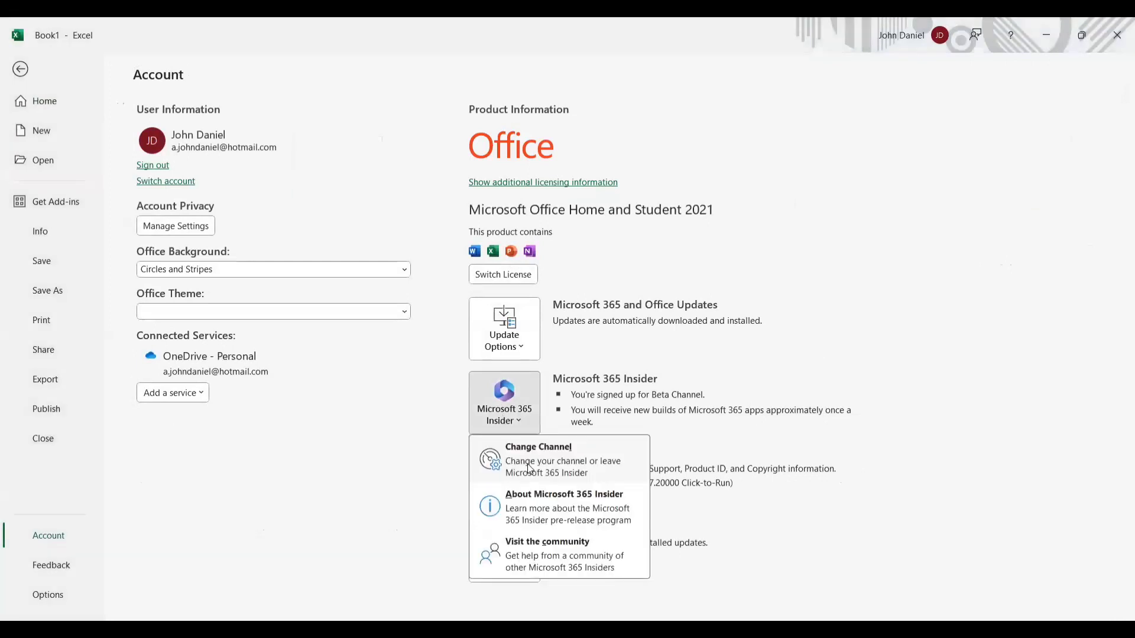
pyautogui.click(529, 468)
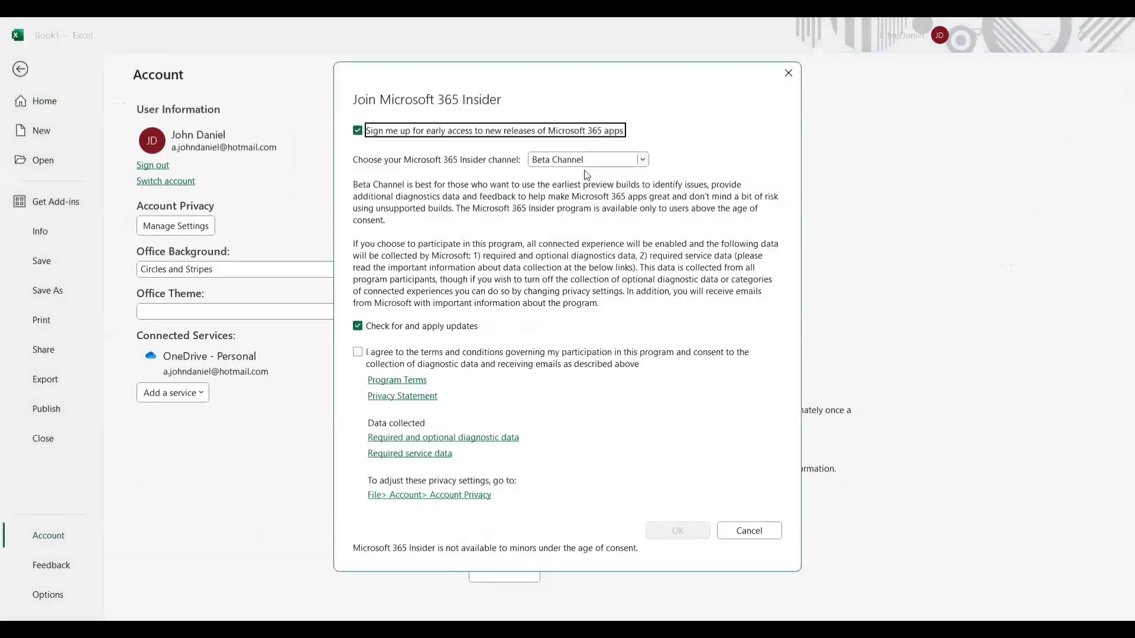
pyautogui.click(756, 534)
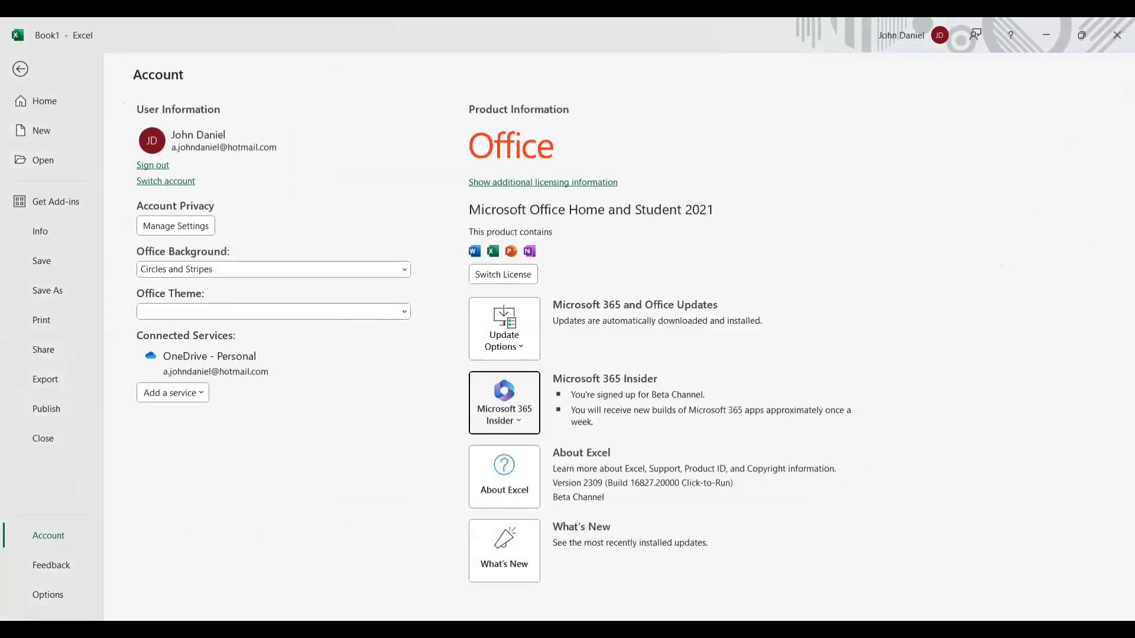
pyautogui.hotkey('alt', 'Tab')
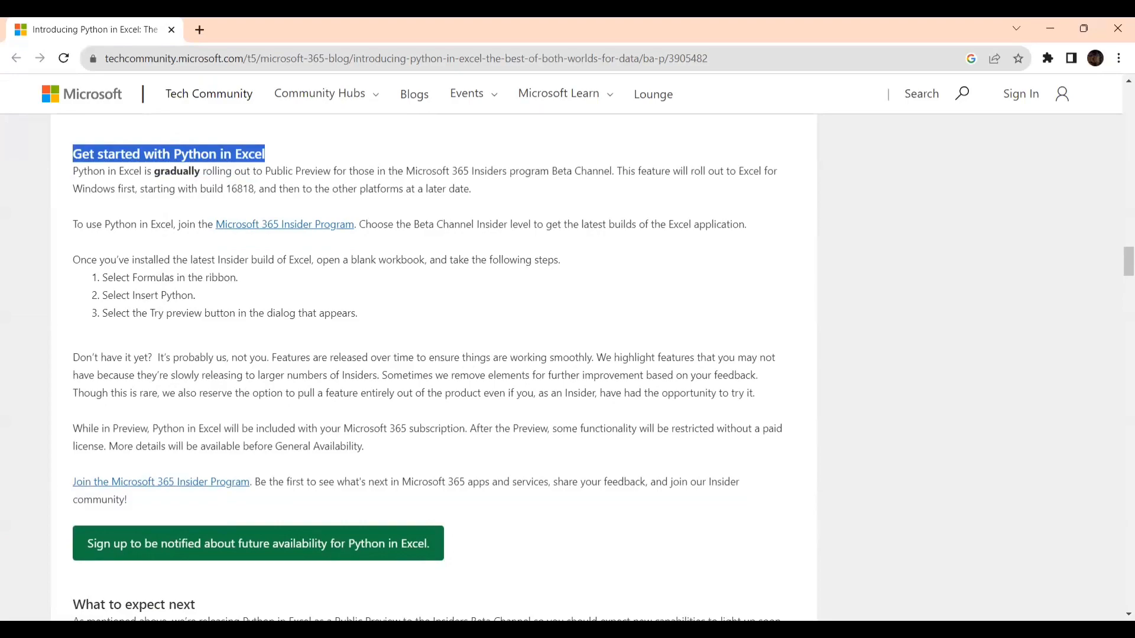
# - In Excel, leave the Account page for Book1 and show the Formulas ribbon
pyautogui.hotkey('alt', 'Tab')
pyautogui.click(19, 70)
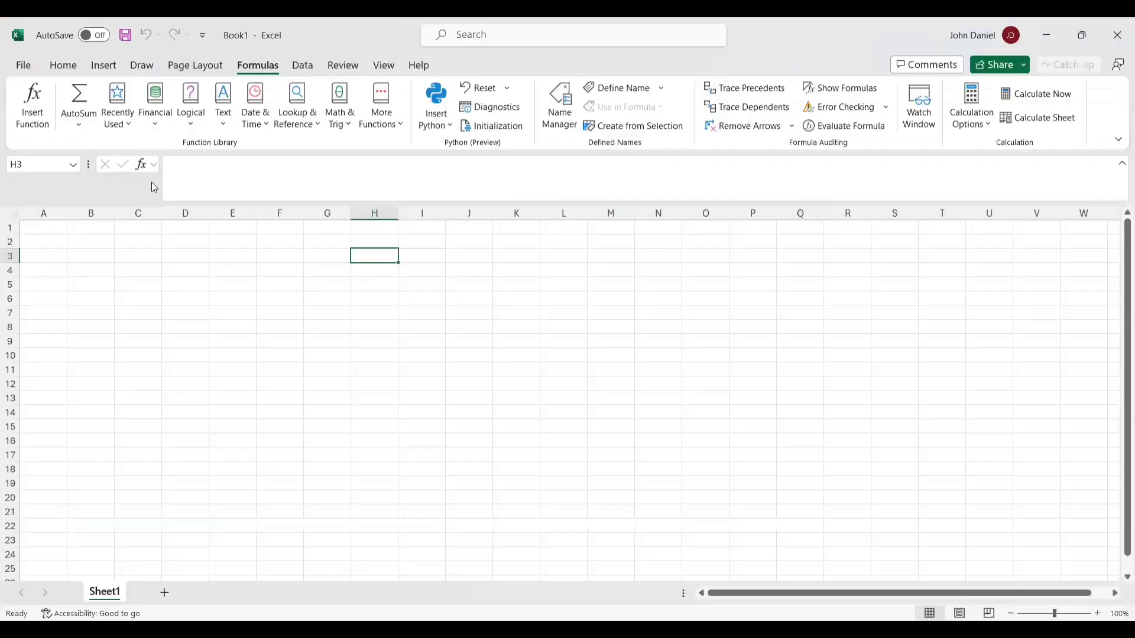
pyautogui.click(210, 69)
pyautogui.click(258, 65)
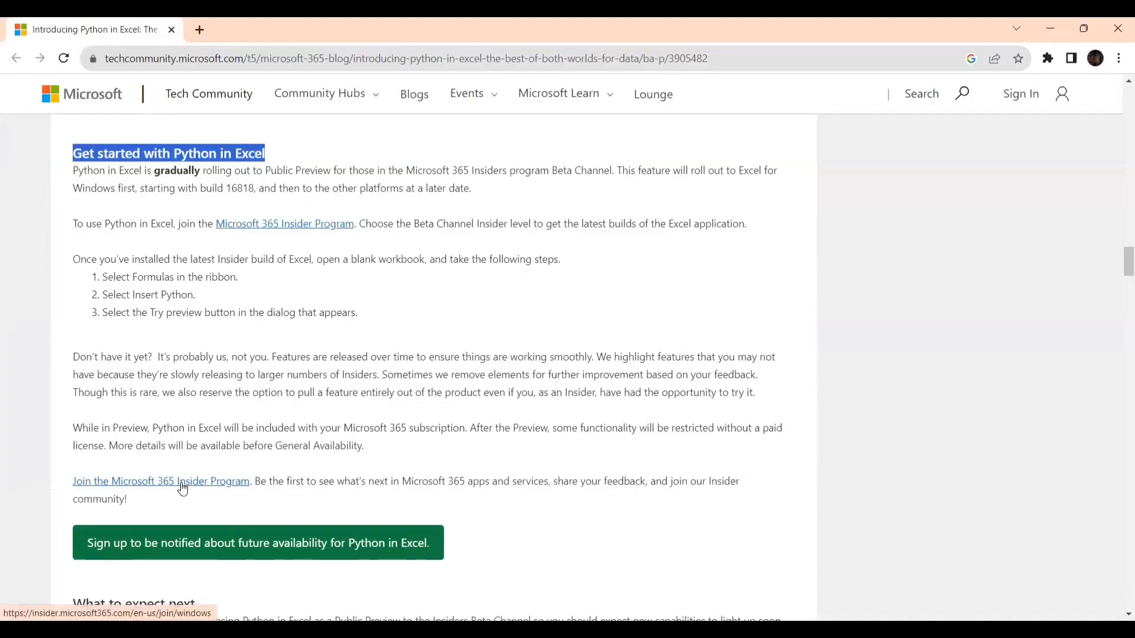
# - In the blog, highlight then clear the installation steps paragraphs and scroll further
pyautogui.scroll(-1, 179, 483)
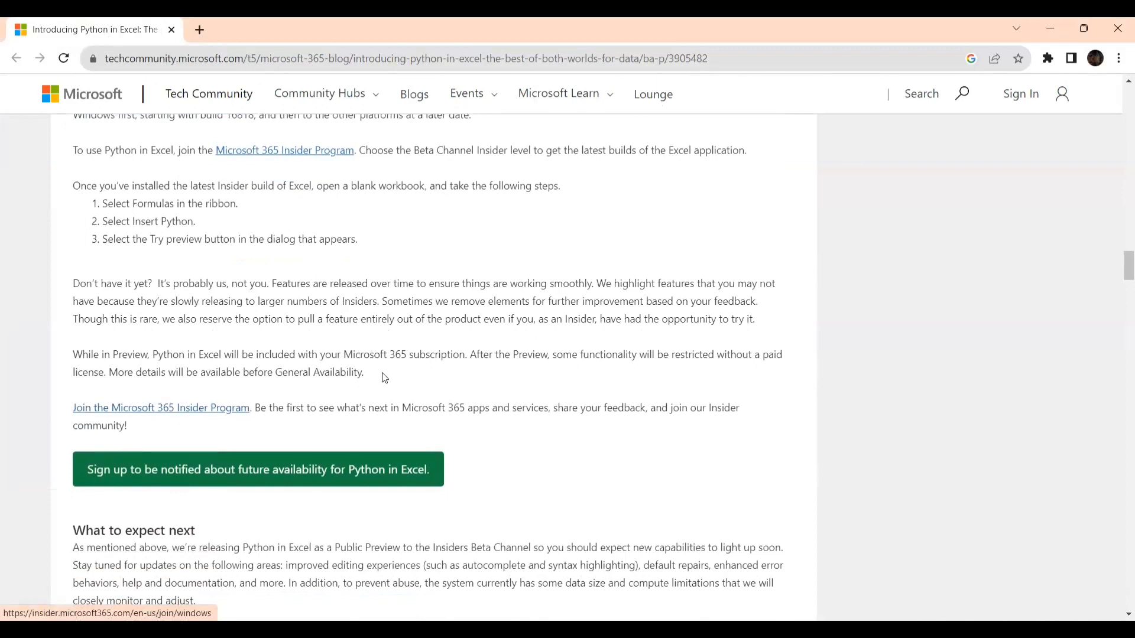
pyautogui.moveTo(384, 377); pyautogui.dragTo(70, 183)
pyautogui.click(610, 236)
pyautogui.scroll(-1, 214, 418)
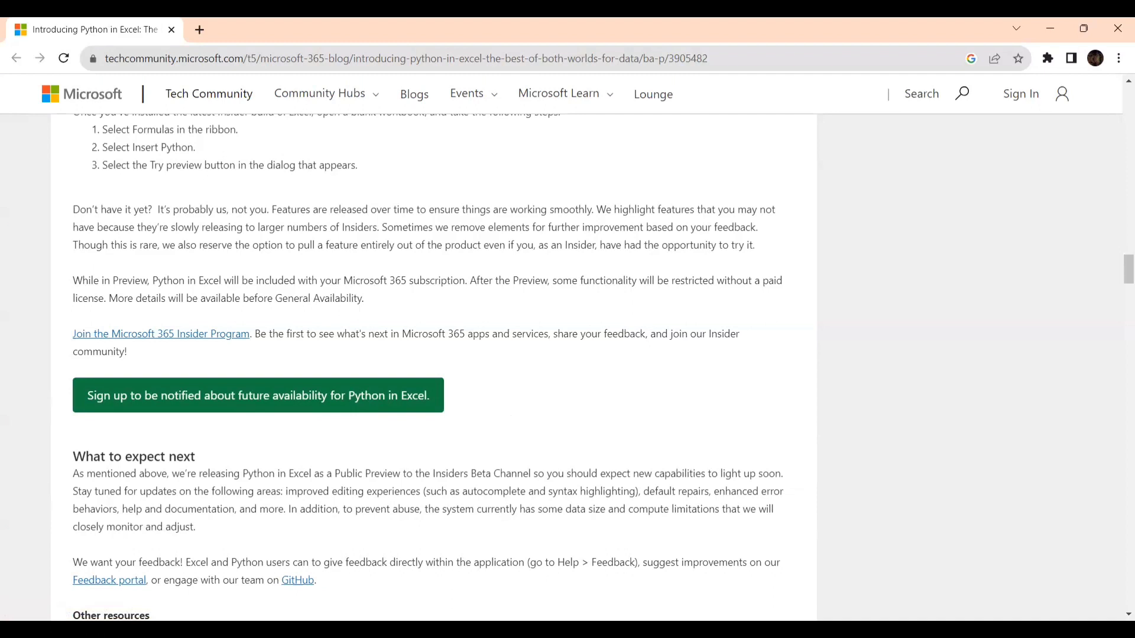
# - Bring the empty Book1 worksheet in Excel back to the front
pyautogui.hotkey('alt', 'Tab')
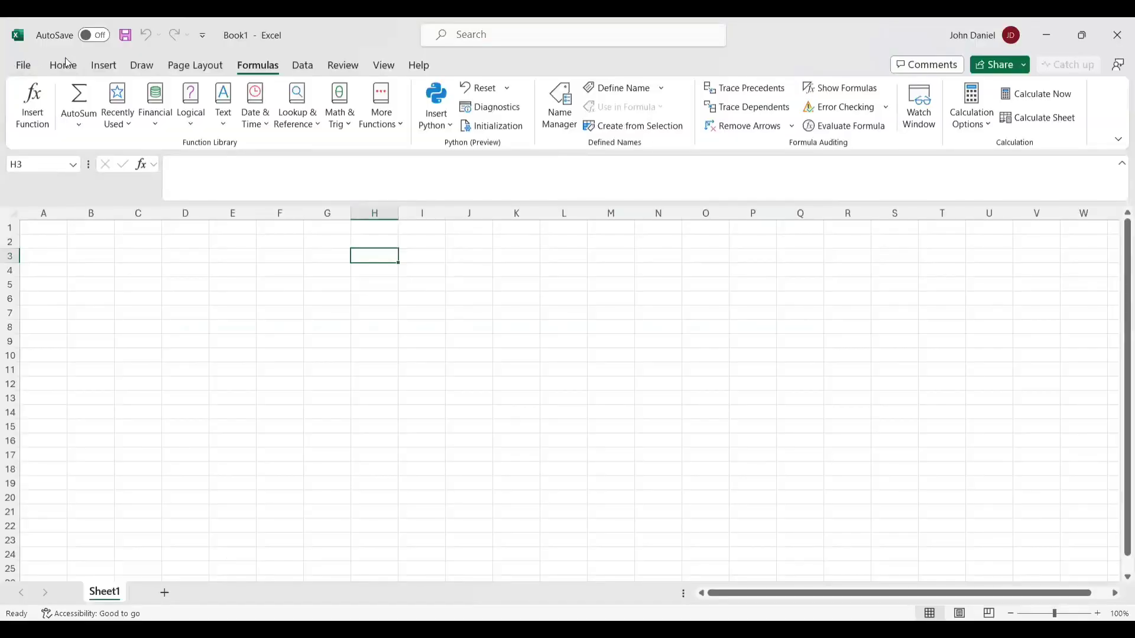